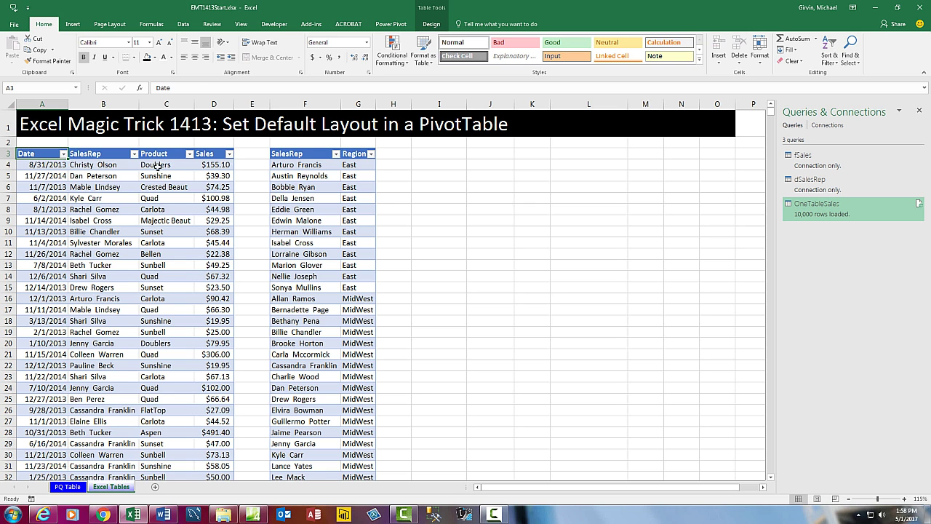
# - Insert a PivotTable from fSales at I3 with Product in Rows and Sum of Sales in Values
pyautogui.click(112, 168)
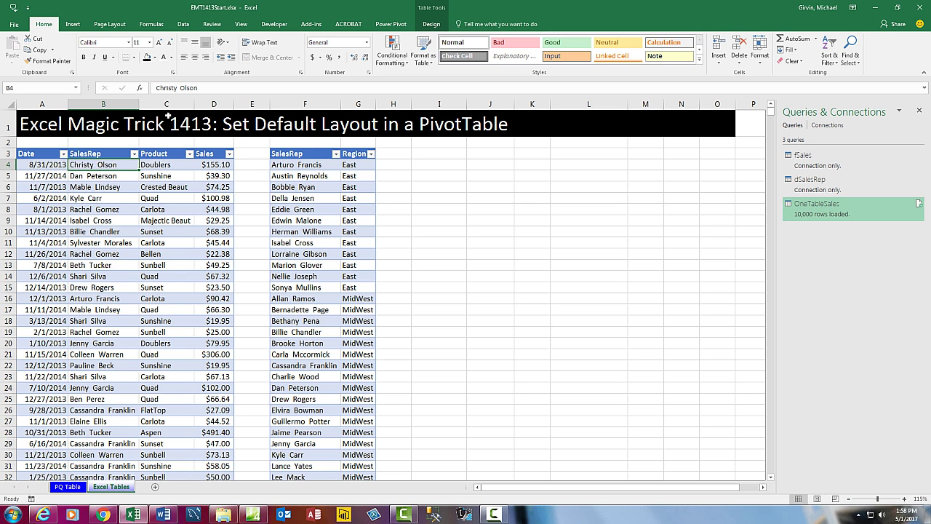
pyautogui.click(76, 26)
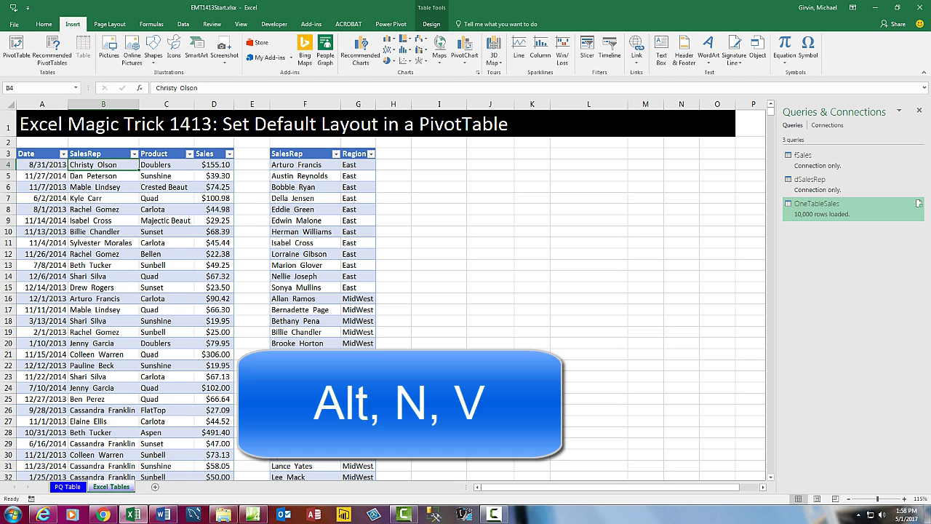
pyautogui.press('alt')
pyautogui.press('v')
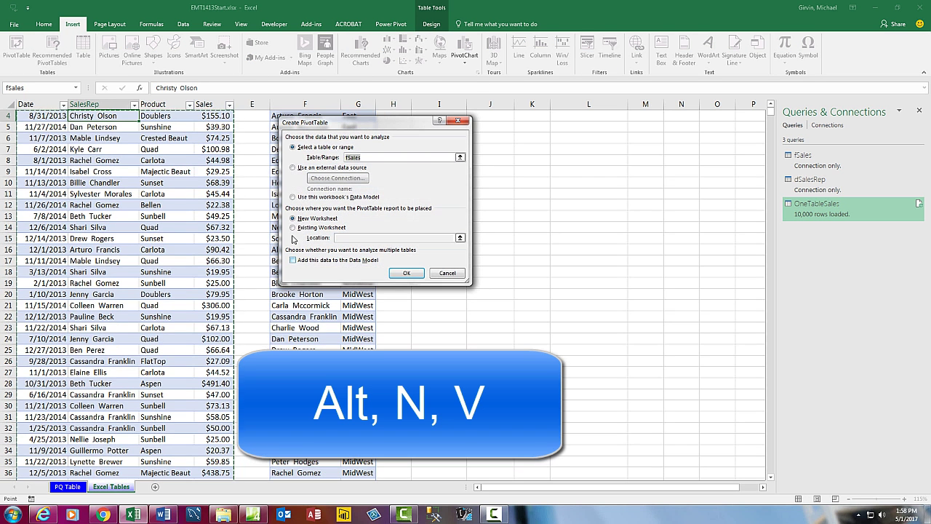
pyautogui.click(293, 228)
pyautogui.scroll(1, 386, 128)
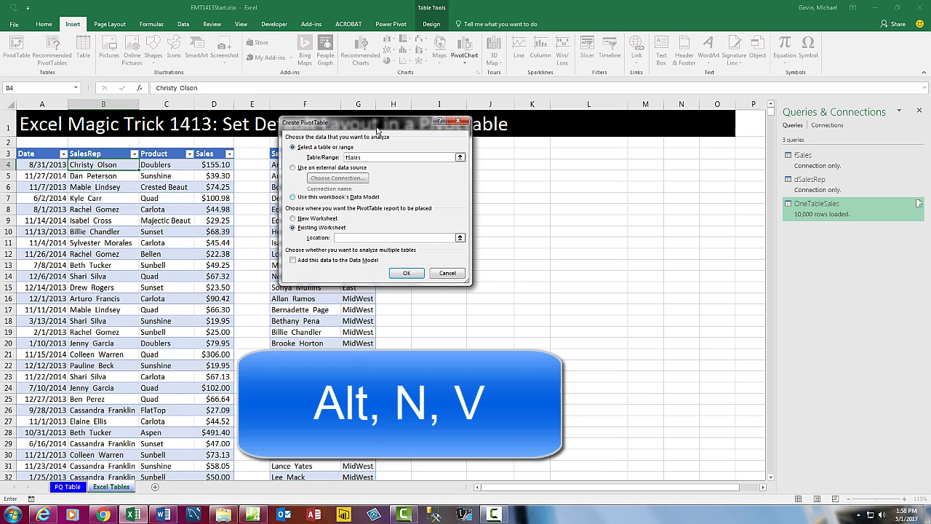
pyautogui.moveTo(391, 122); pyautogui.dragTo(496, 244)
pyautogui.click(435, 155)
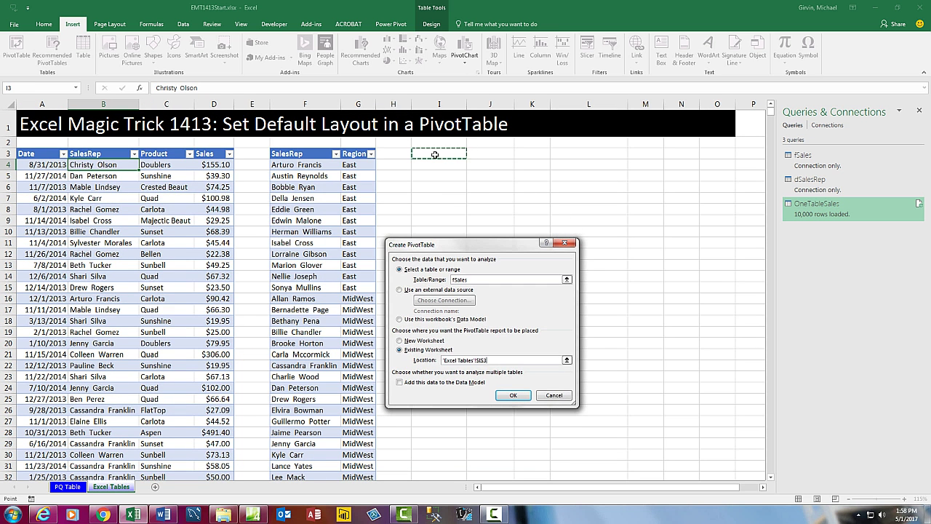
pyautogui.click(515, 396)
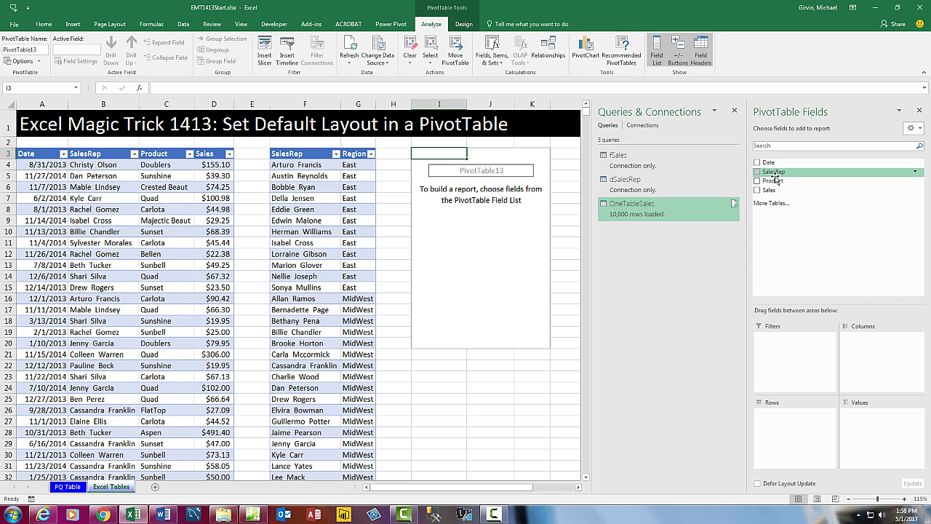
pyautogui.moveTo(775, 180); pyautogui.dragTo(799, 422)
pyautogui.moveTo(769, 193); pyautogui.dragTo(870, 443)
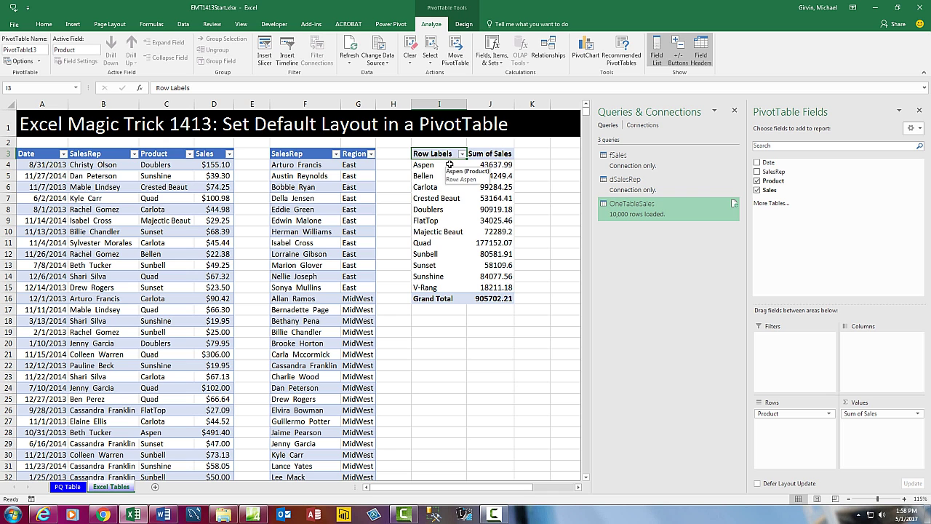
# - Set the PivotTable's Report Layout to Show in Tabular Form so the header reads Product
pyautogui.click(464, 24)
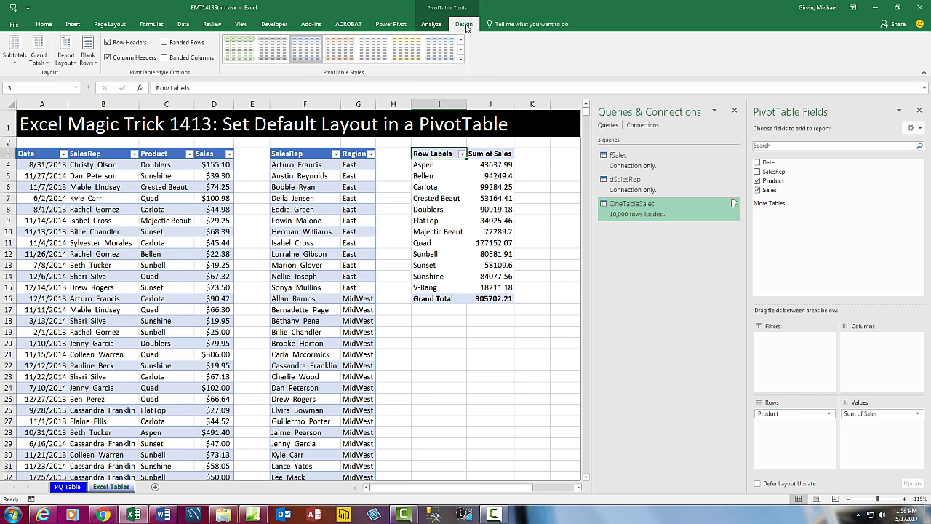
pyautogui.click(65, 56)
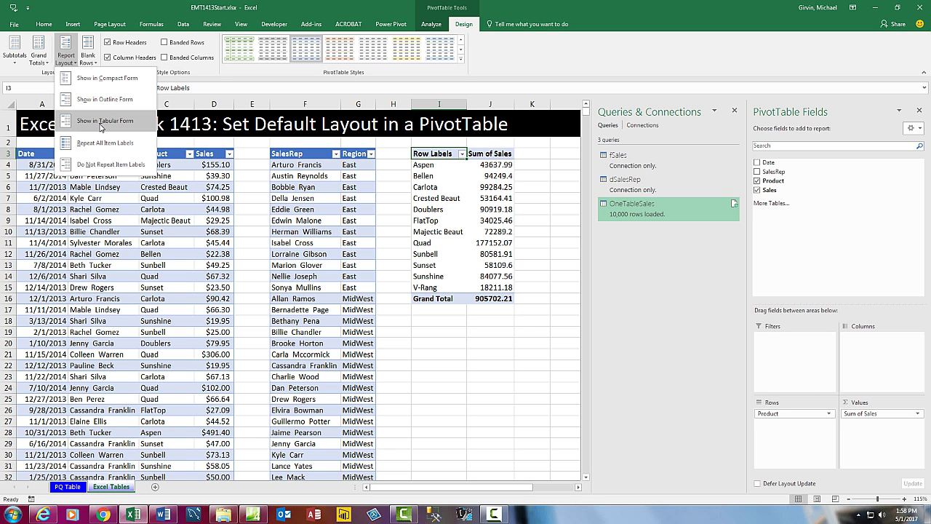
pyautogui.click(92, 128)
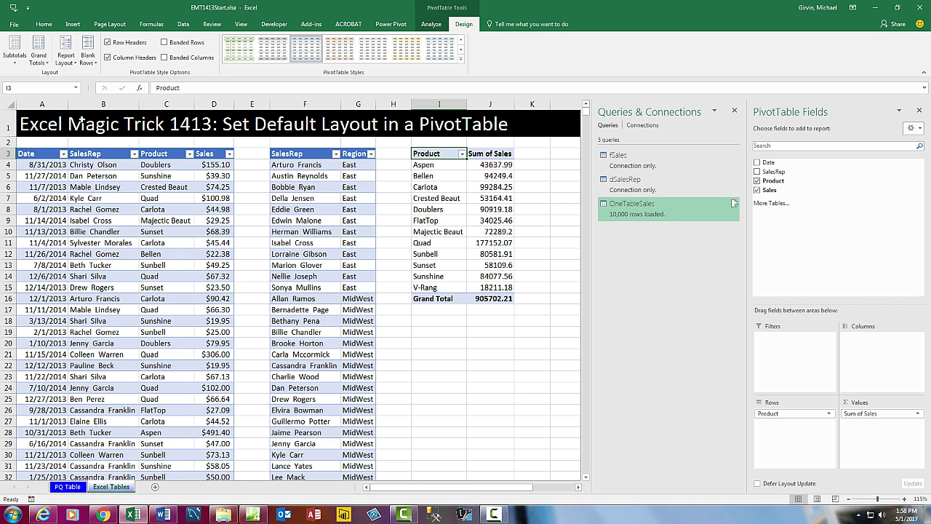
# - In Excel Options > Data, import the I3 PivotTable's layout as the default PivotTable layout
pyautogui.click(21, 24)
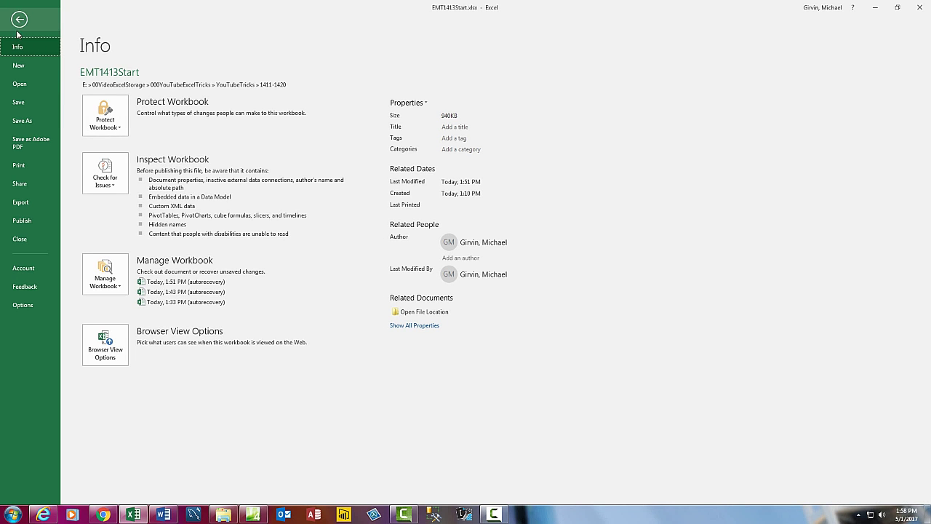
pyautogui.click(23, 307)
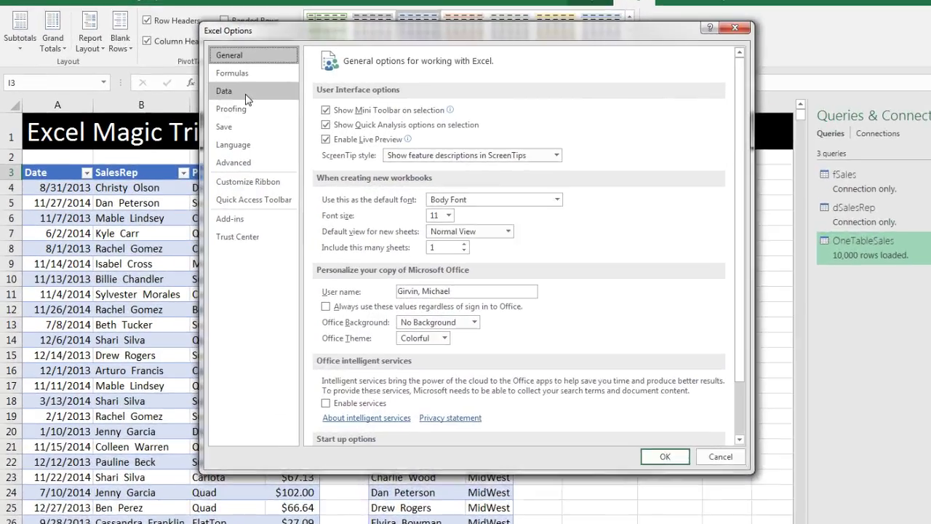
pyautogui.click(201, 77)
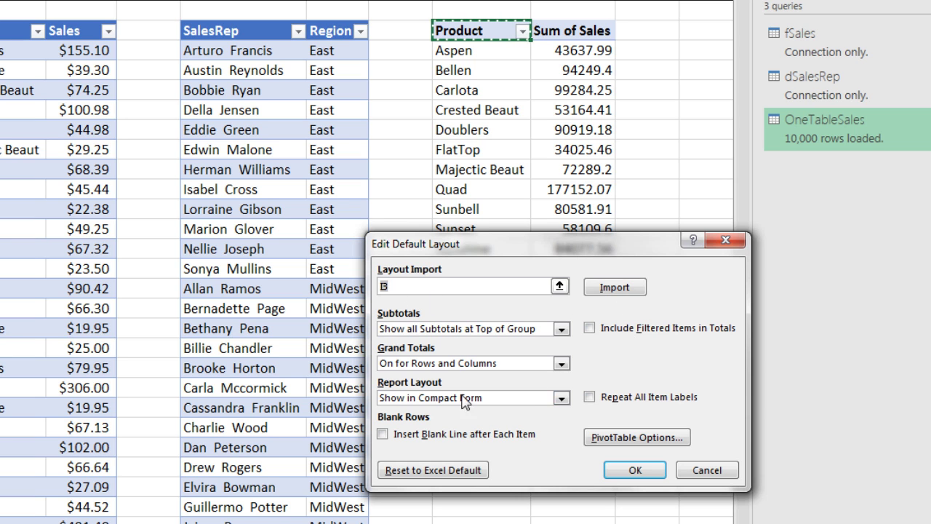
pyautogui.click(630, 290)
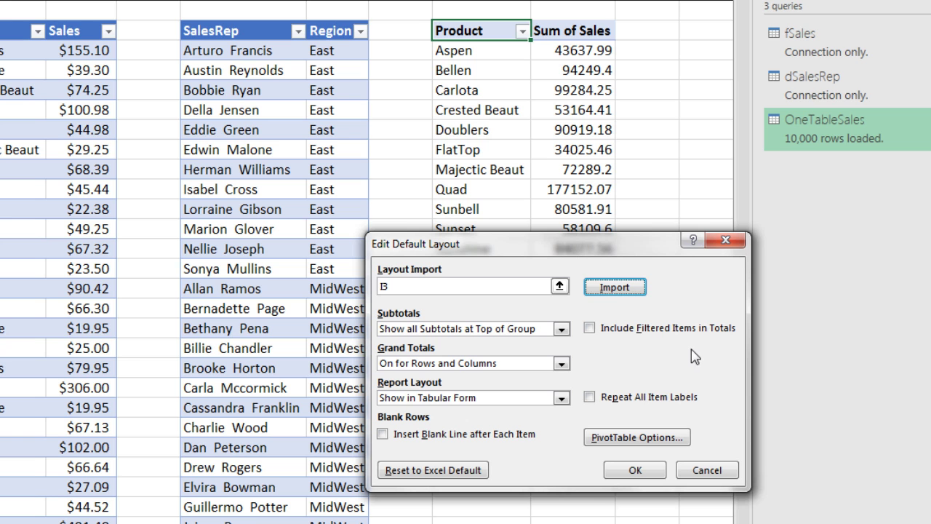
# - Review the Totals & Filters, Display, Printing, Data and Layout tabs of the default PivotTable Options
pyautogui.click(622, 437)
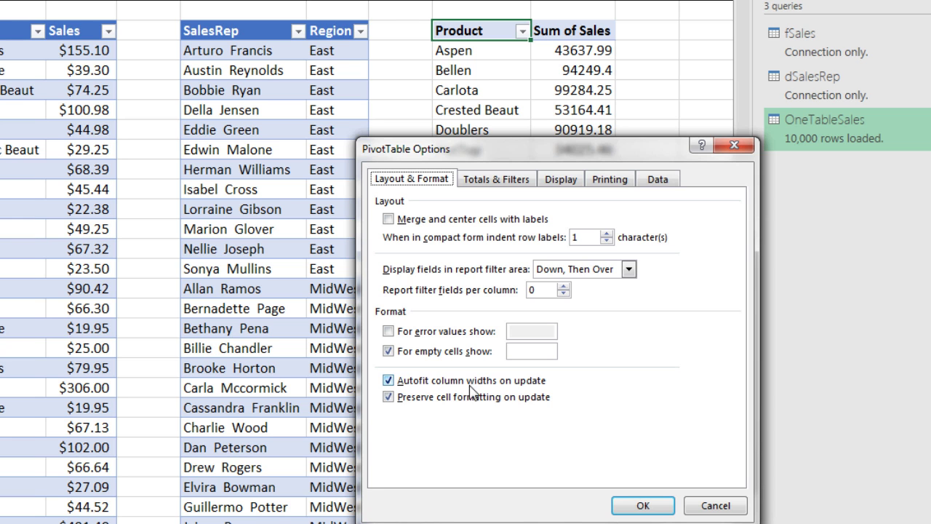
pyautogui.click(484, 182)
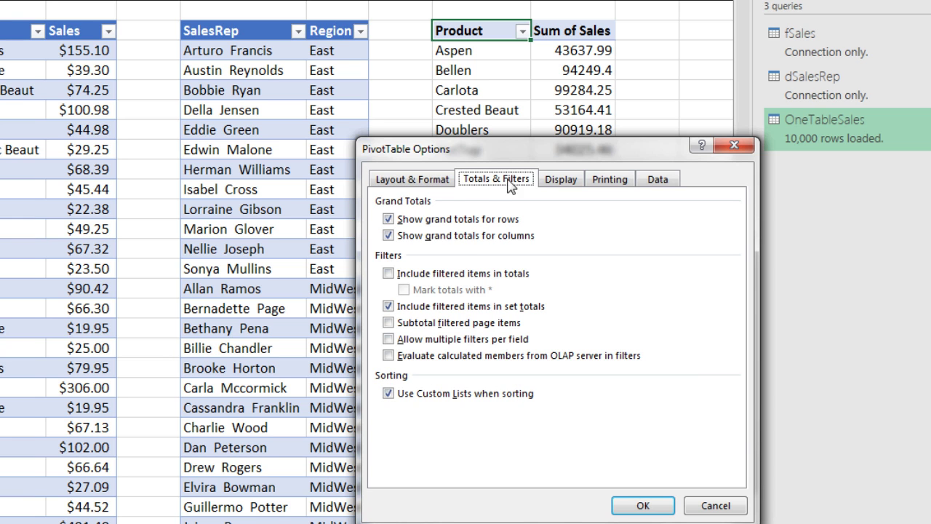
pyautogui.click(575, 184)
pyautogui.click(611, 186)
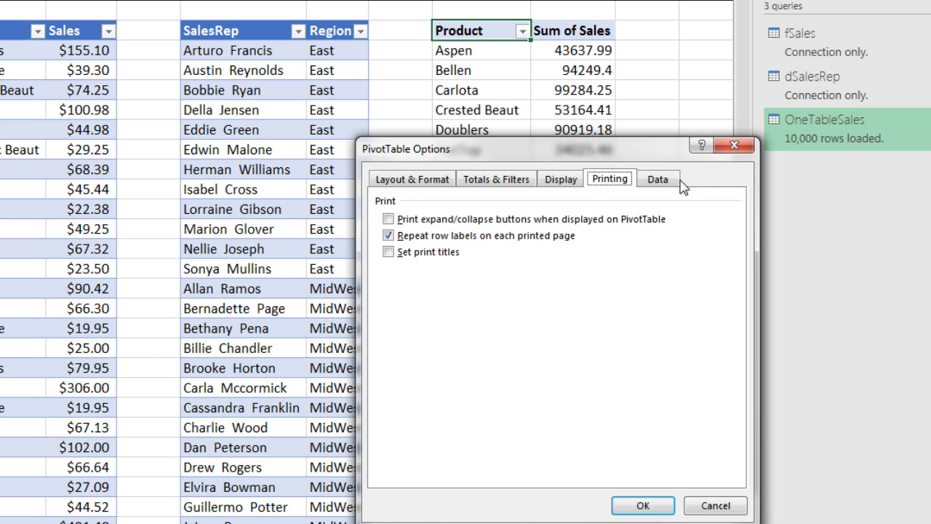
pyautogui.click(665, 187)
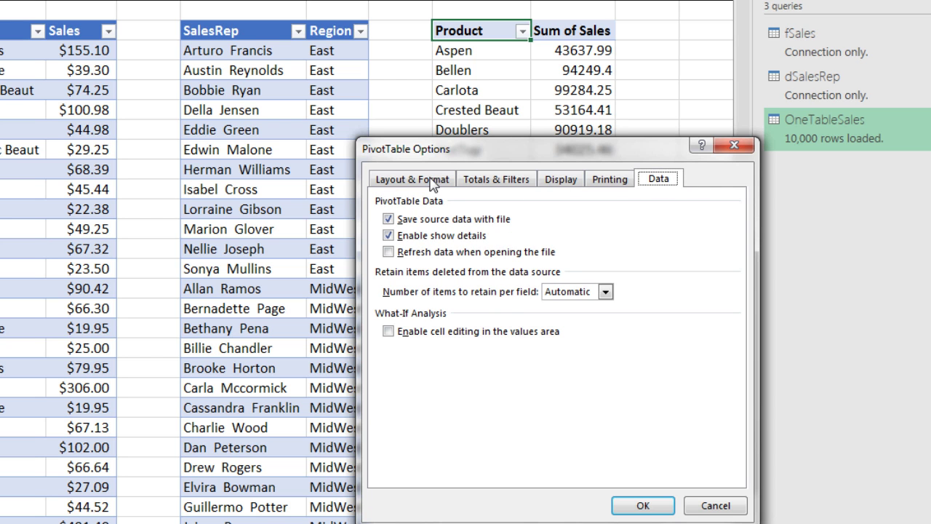
pyautogui.click(432, 180)
# - Confirm PivotTable Options, Edit Default Layout and Excel Options to save the Tabular Form default
pyautogui.click(642, 507)
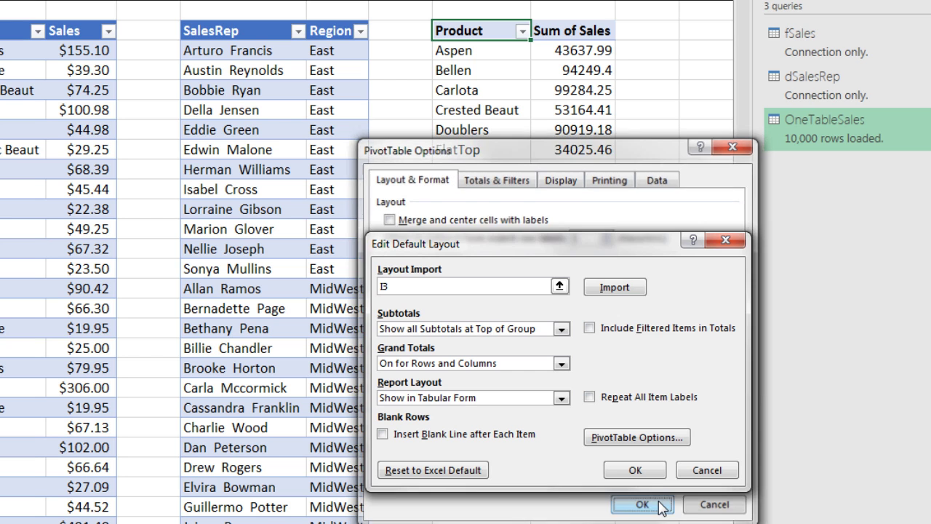
pyautogui.click(634, 471)
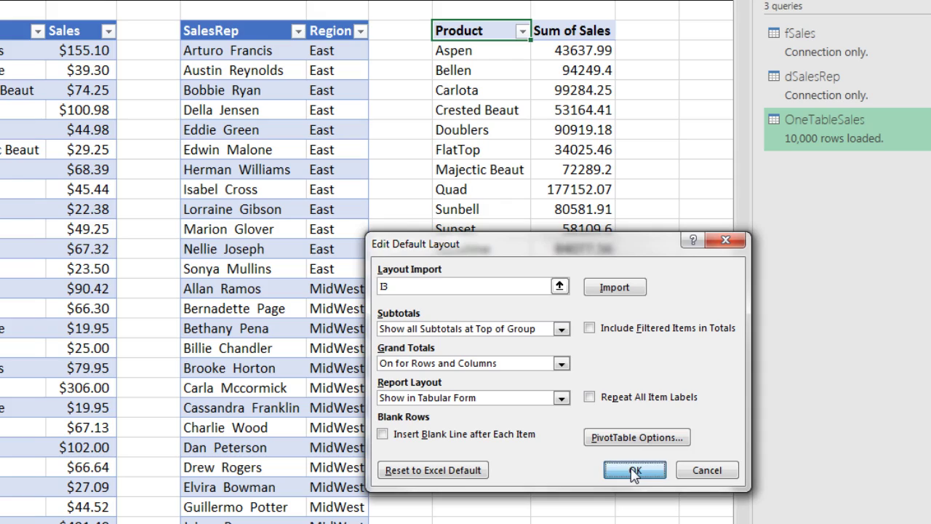
pyautogui.click(574, 405)
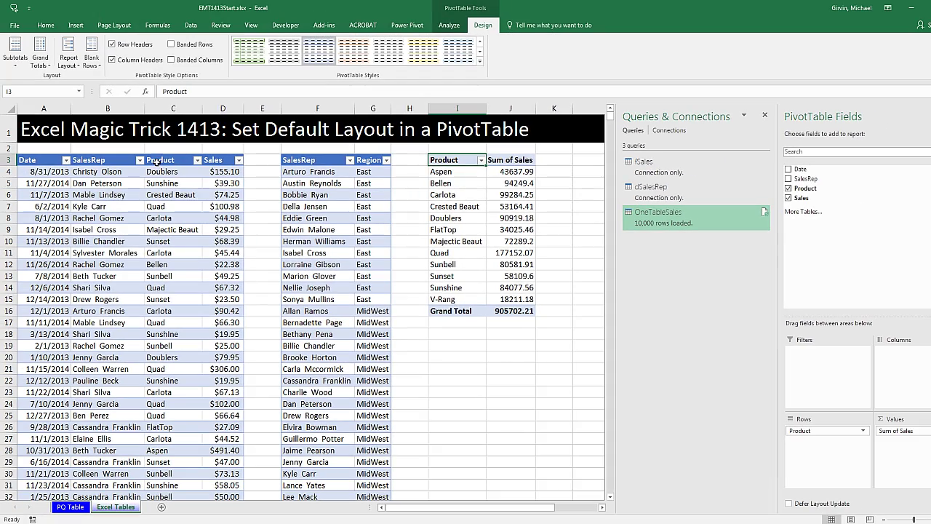
# - Insert an empty PivotTable from fSales on the existing sheet starting at L3
pyautogui.click(156, 163)
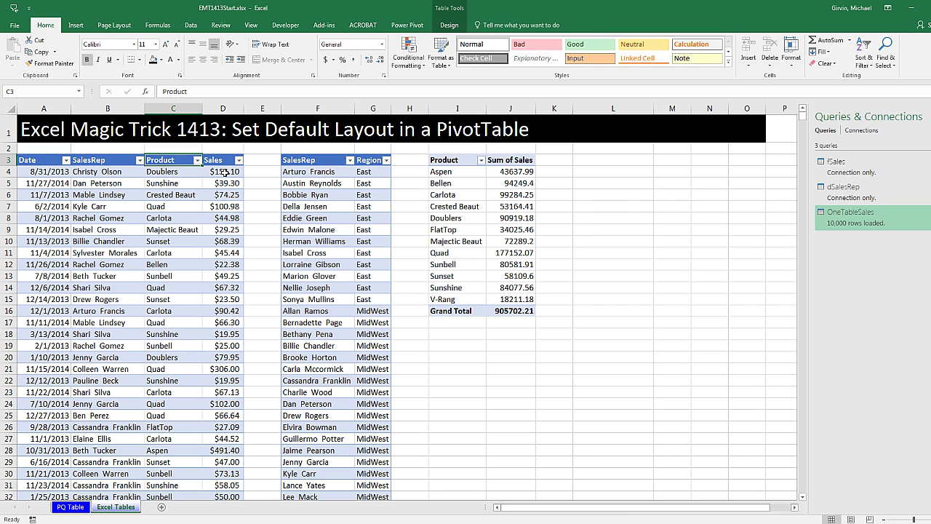
pyautogui.press('alt')
pyautogui.press('n')
pyautogui.press('v')
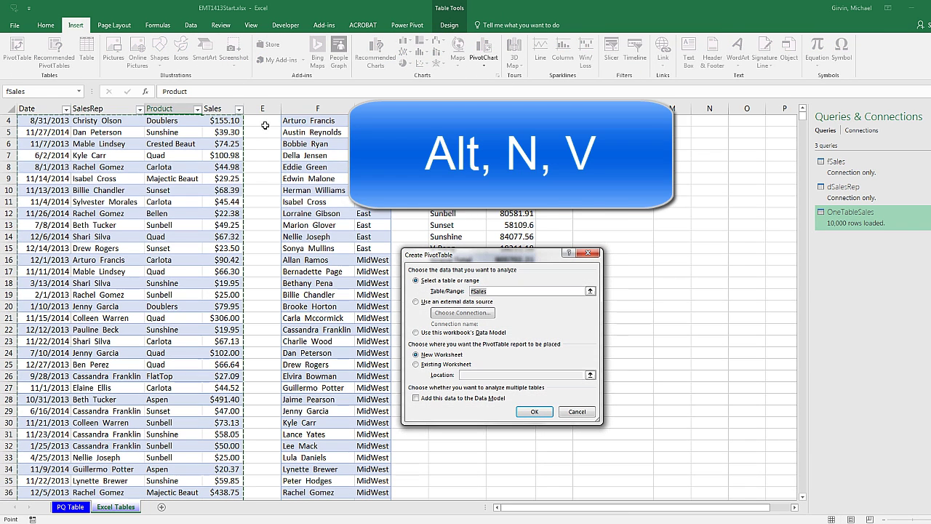
pyautogui.click(417, 364)
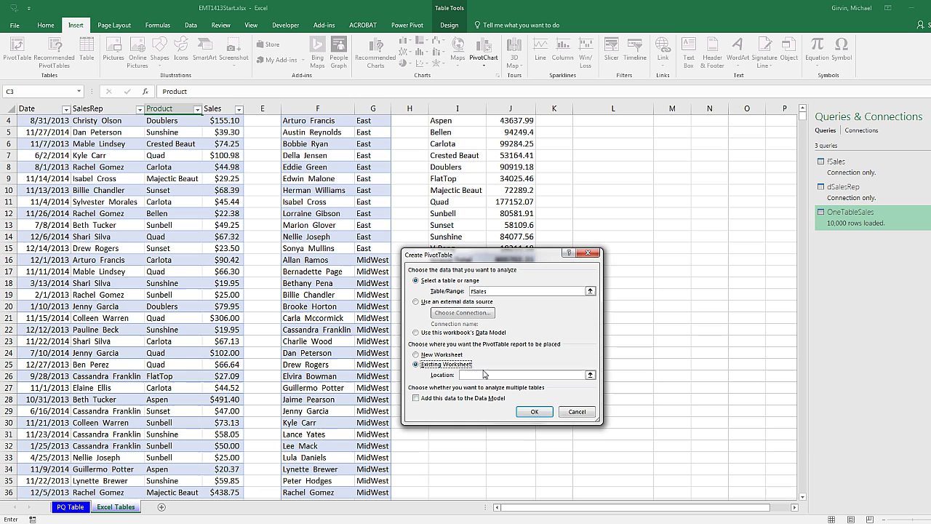
pyautogui.click(484, 374)
pyautogui.scroll(1, 539, 204)
pyautogui.click(597, 161)
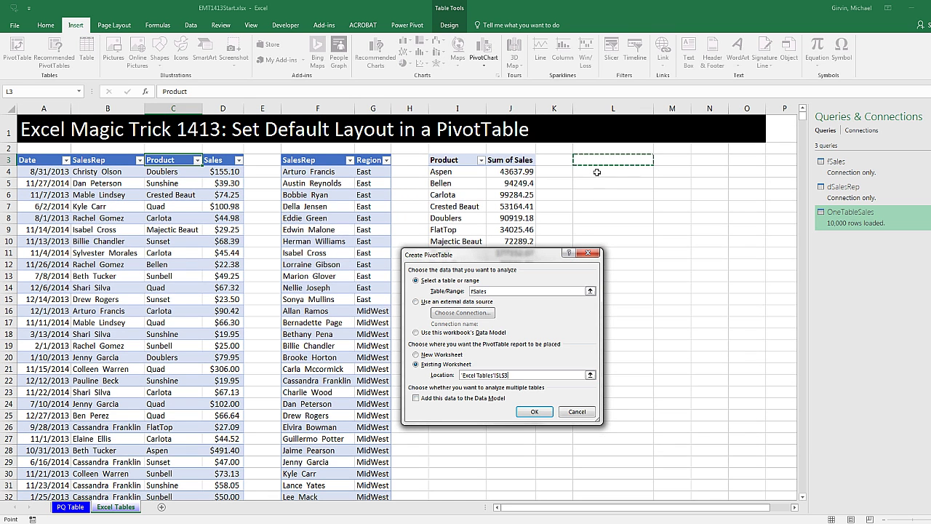
pyautogui.click(533, 411)
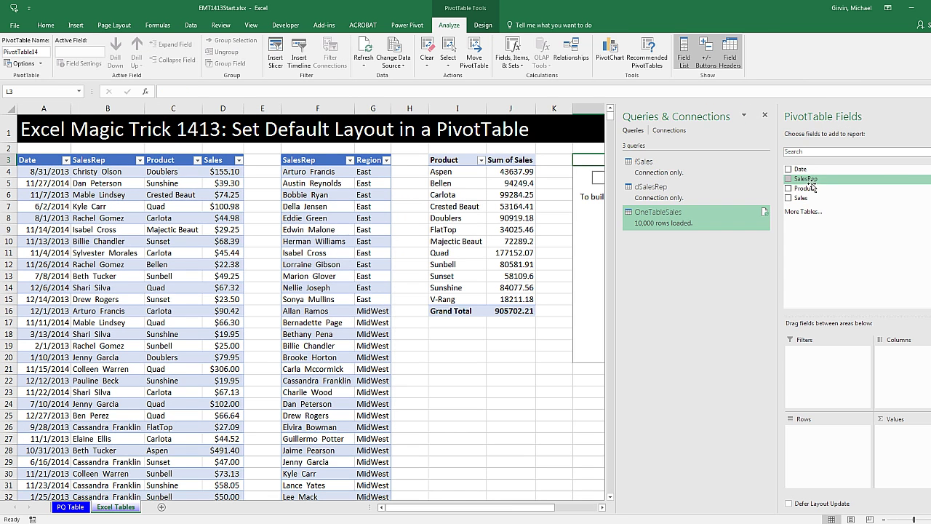
# - Put SalesRep in Rows, Product in Columns and Sum of Sales in Values
pyautogui.moveTo(811, 183); pyautogui.dragTo(813, 435)
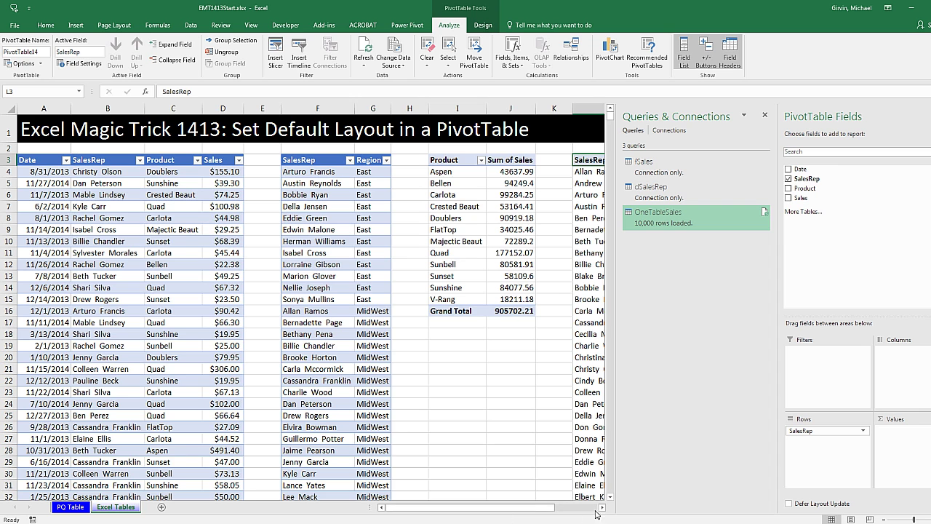
pyautogui.click(601, 507)
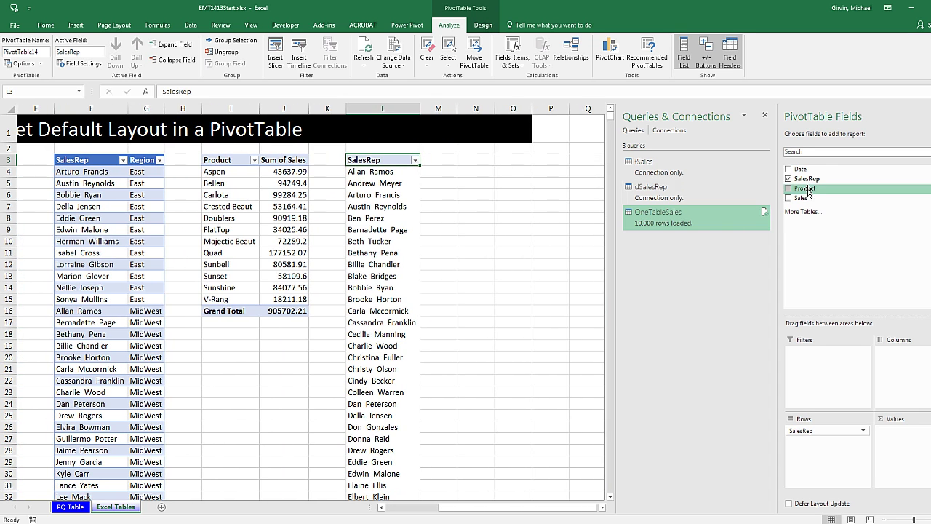
pyautogui.moveTo(805, 189); pyautogui.dragTo(893, 369)
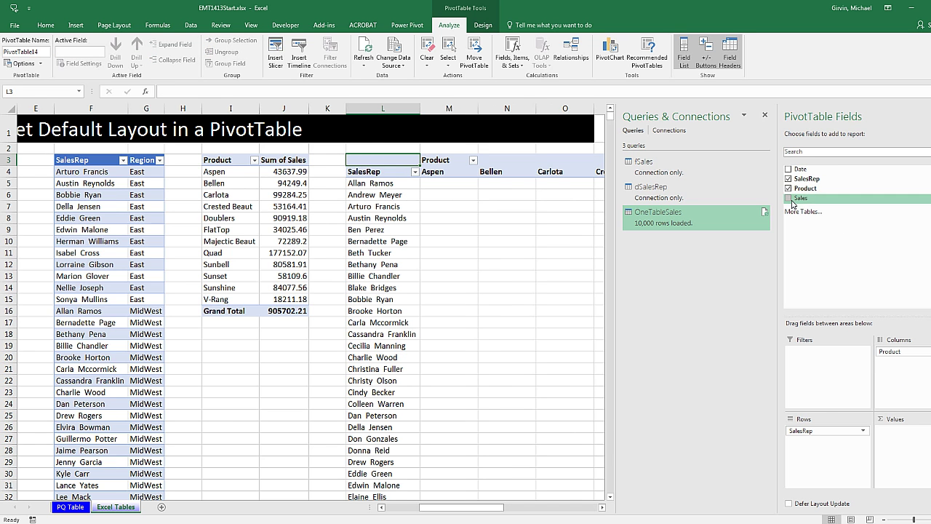
pyautogui.moveTo(792, 198); pyautogui.dragTo(918, 476)
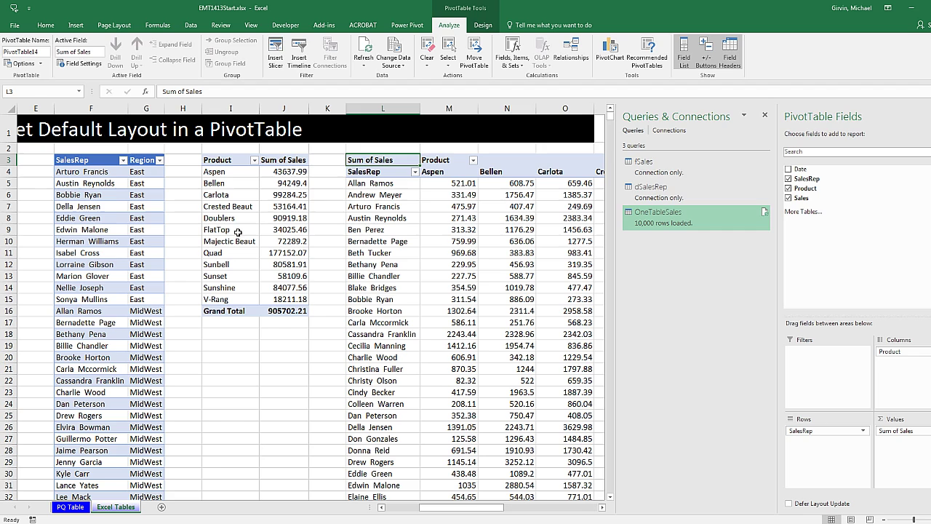
# - On the PQ Table sheet, insert an empty PivotTable from OneTableSales at G1
pyautogui.click(70, 507)
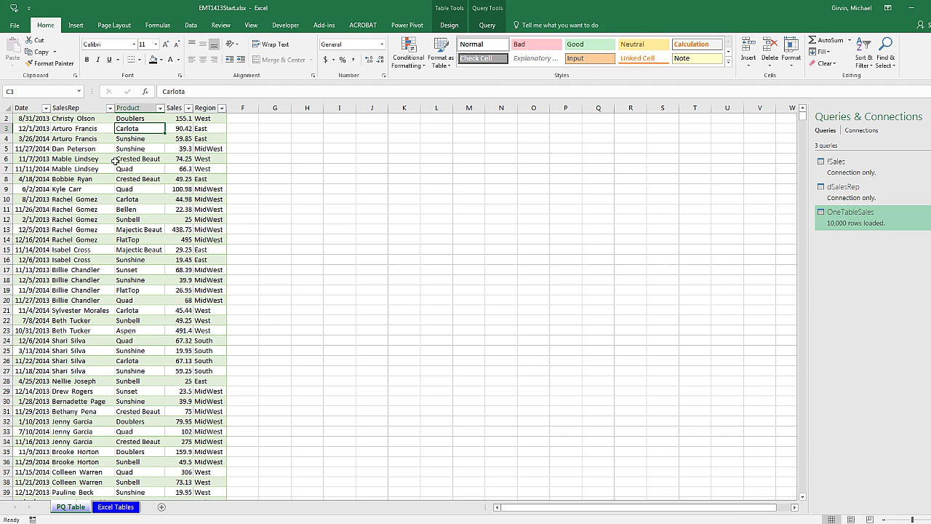
pyautogui.hotkey('ctrl', 'Home')
pyautogui.press('alt')
pyautogui.press('n')
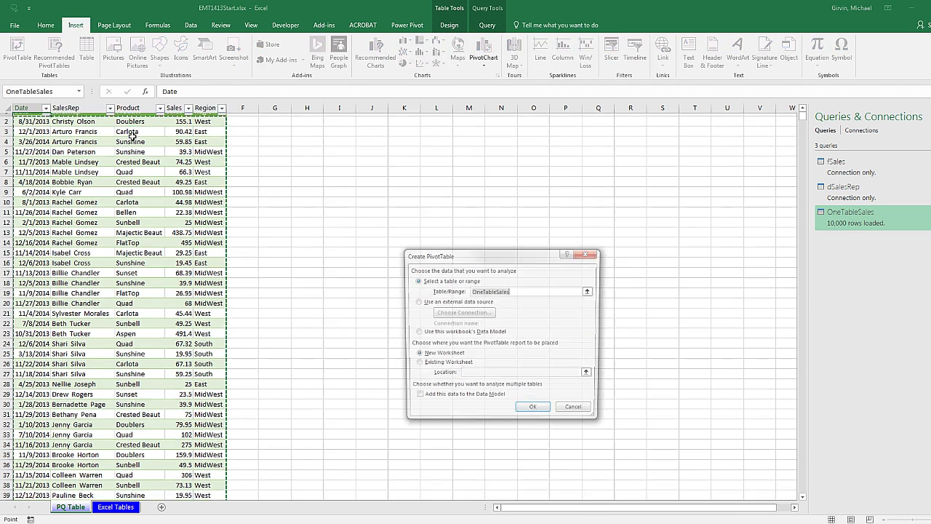
pyautogui.press('v')
pyautogui.click(433, 363)
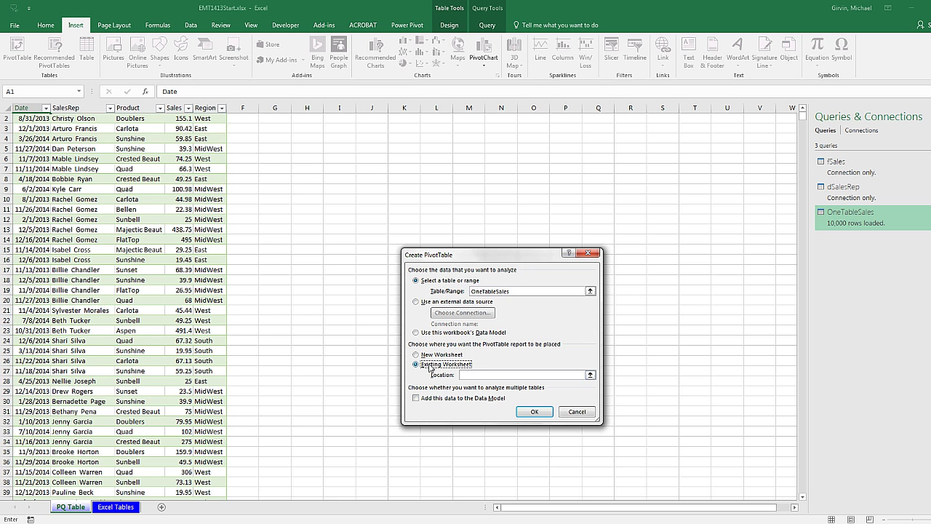
pyautogui.click(287, 117)
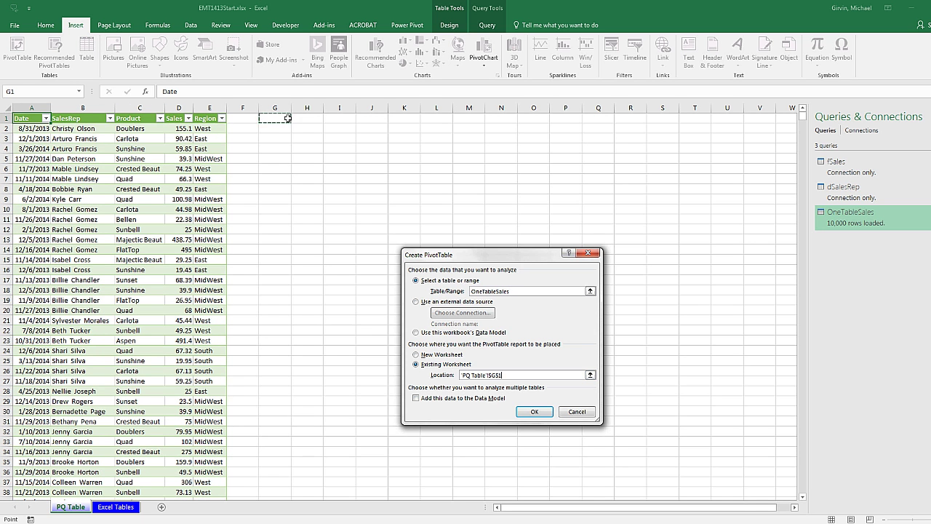
pyautogui.click(534, 411)
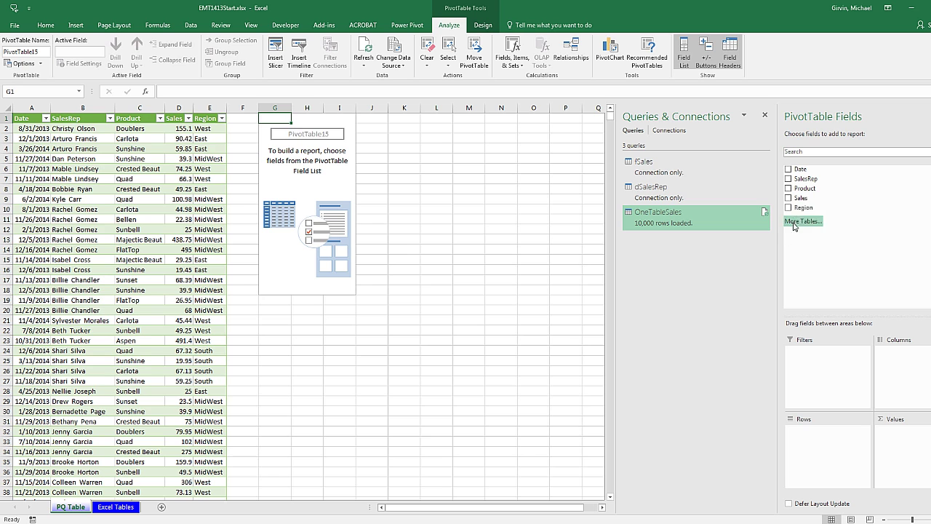
# - Put Region in Rows and Sum of Sales in Values, totaling 905702.21
pyautogui.moveTo(803, 207); pyautogui.dragTo(829, 440)
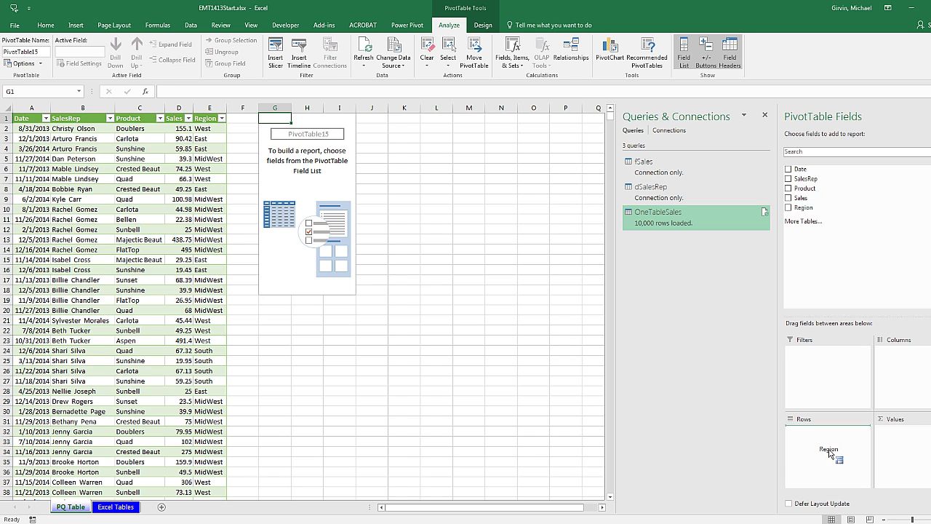
pyautogui.moveTo(803, 200); pyautogui.dragTo(898, 452)
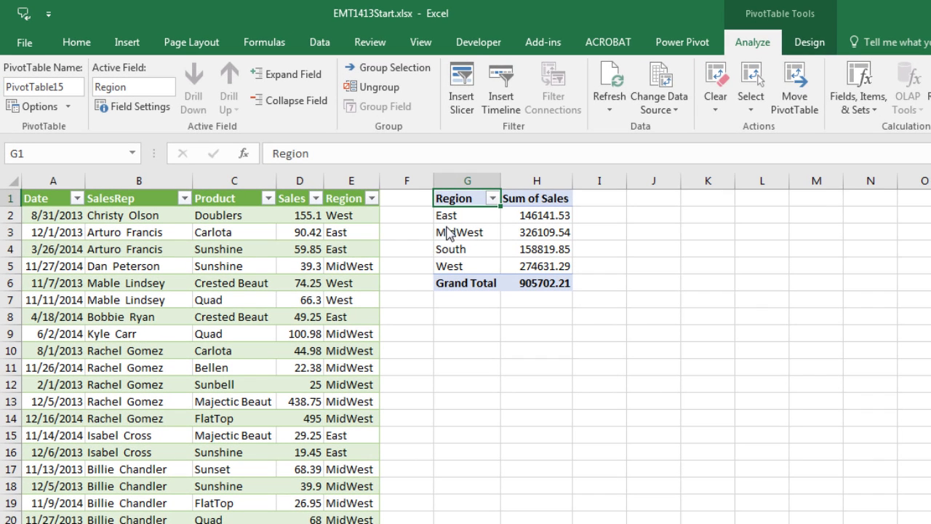
pyautogui.click(657, 194)
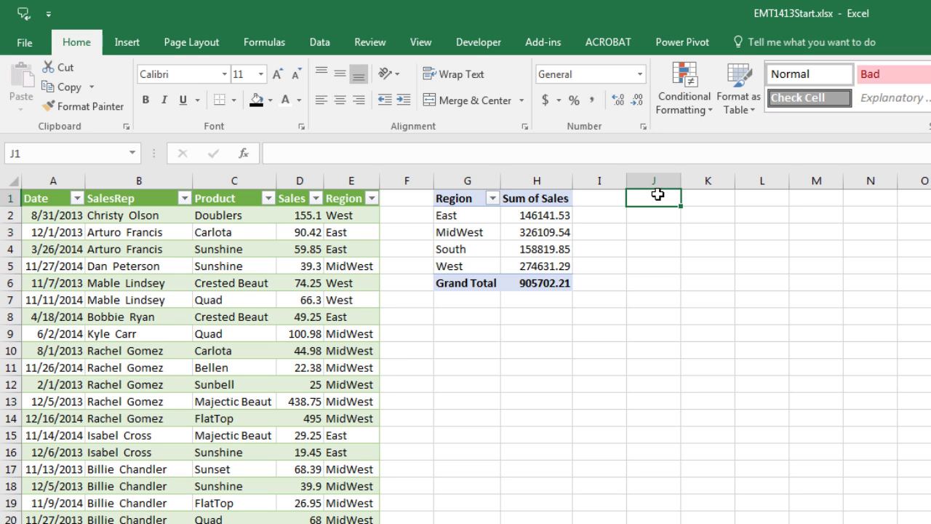
# - Insert a PivotTable at J1 using the workbook's Data Model
pyautogui.press('alt')
pyautogui.press('n')
pyautogui.press('v')
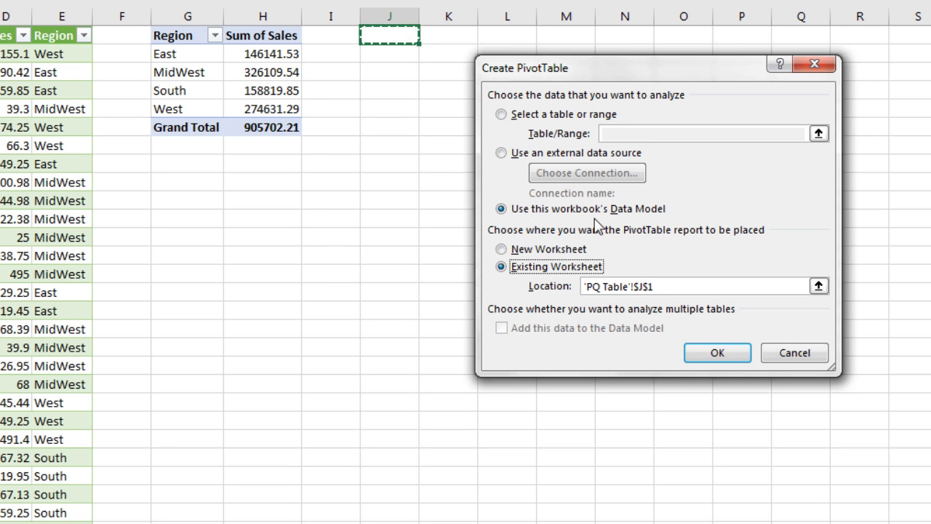
pyautogui.click(717, 356)
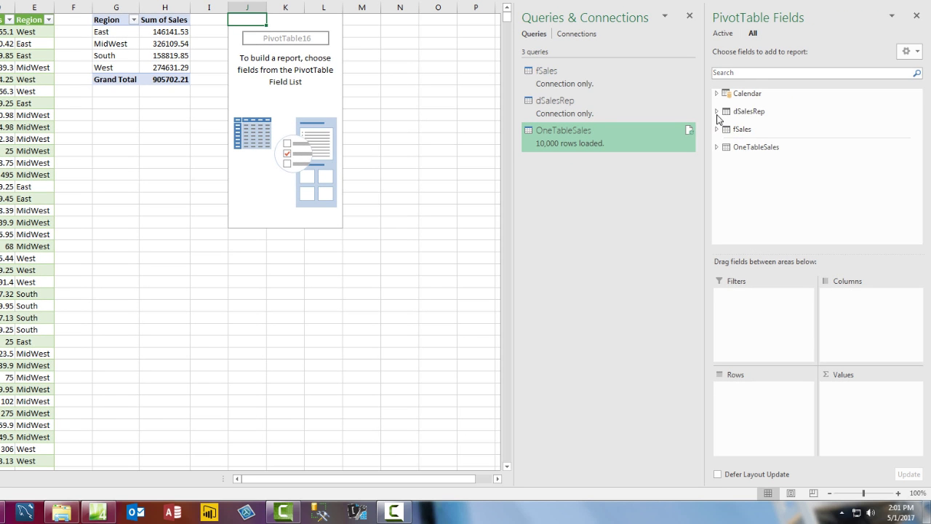
# - Add dSalesRep's SalesRep to Rows and fSales Sum of Sales to Values
pyautogui.click(717, 112)
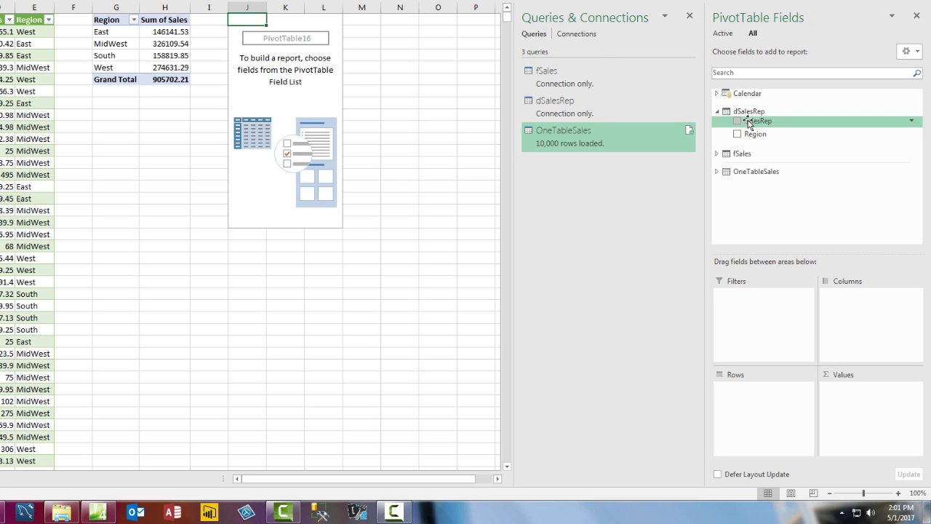
pyautogui.moveTo(747, 123); pyautogui.dragTo(765, 415)
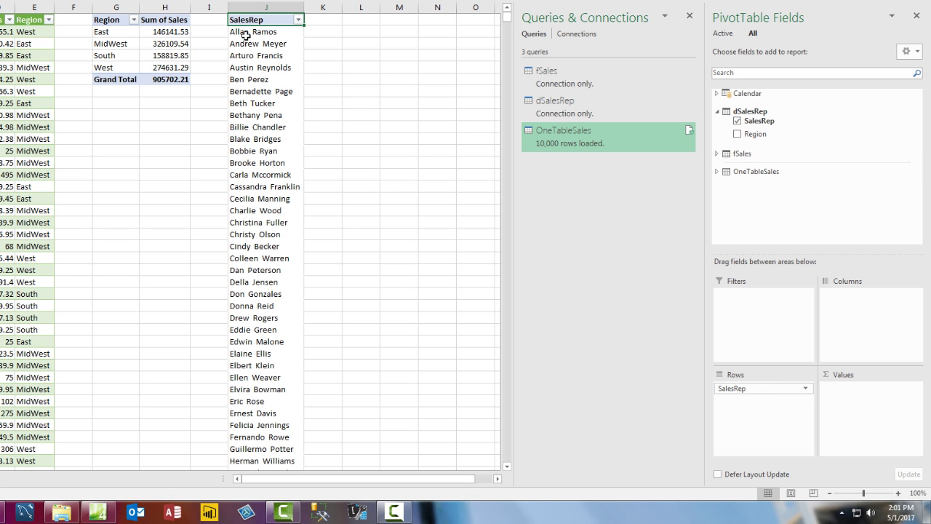
pyautogui.click(736, 154)
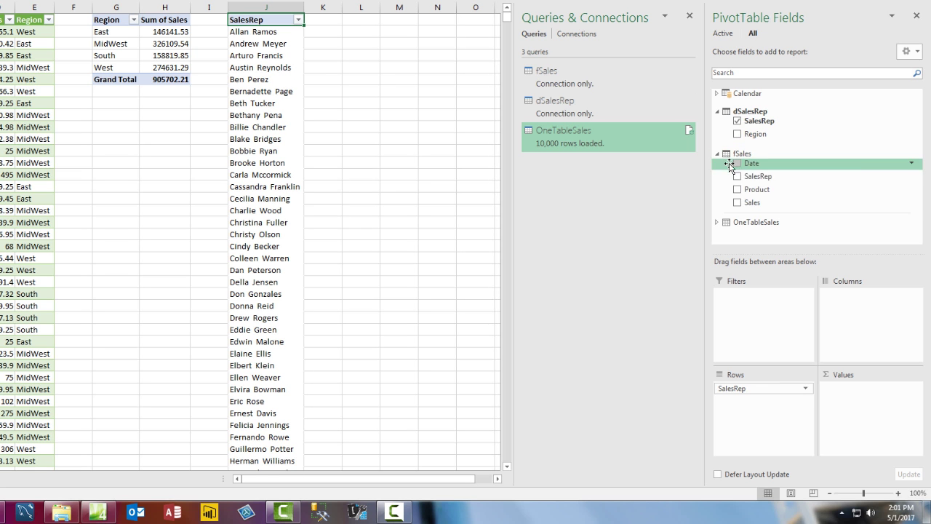
pyautogui.moveTo(749, 202); pyautogui.dragTo(840, 396)
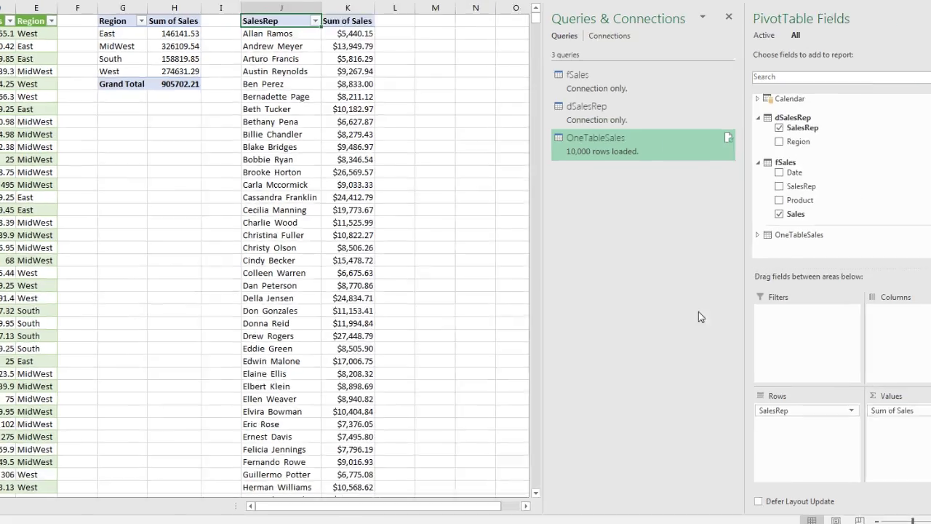